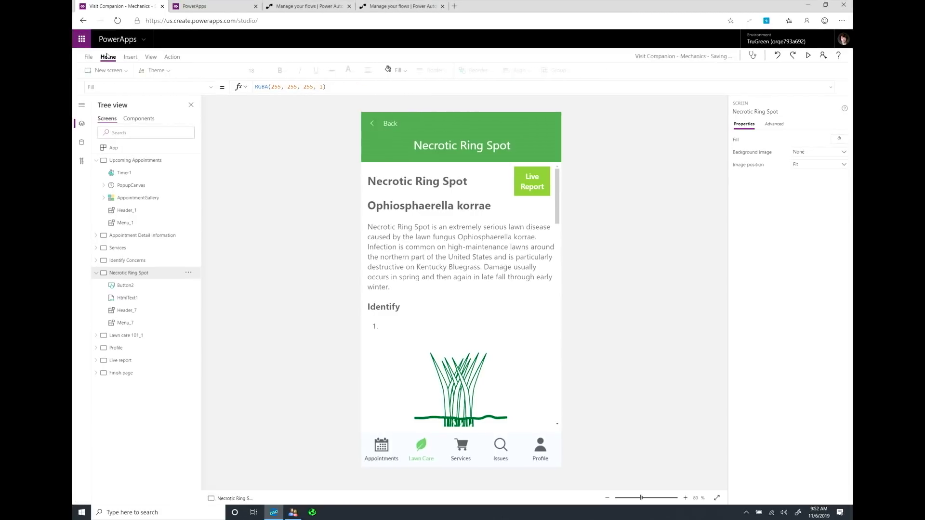
Step: Add a new blank screen and insert the custom Header component on it
click(106, 67)
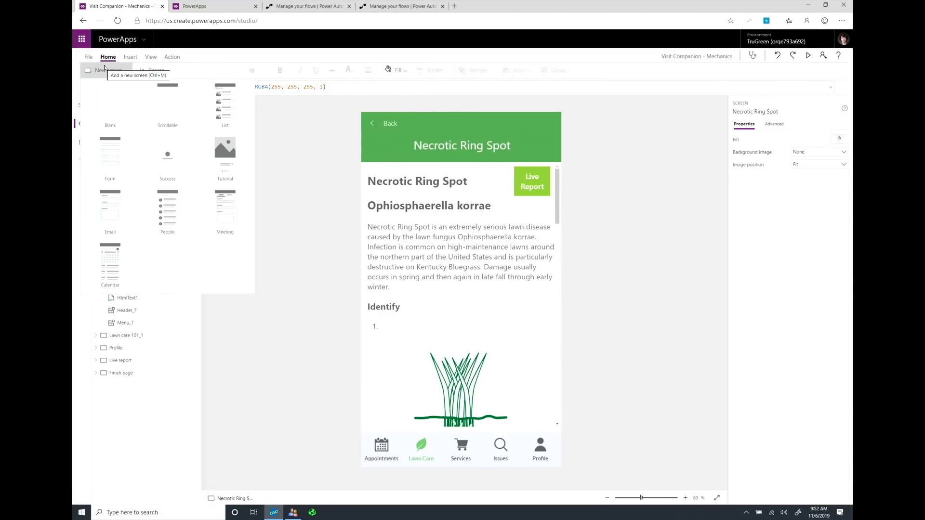
click(109, 94)
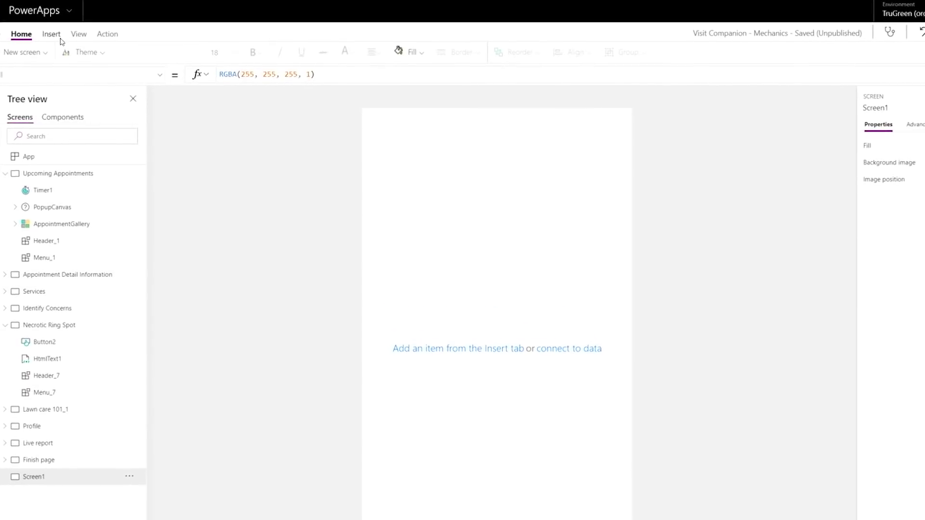
click(131, 57)
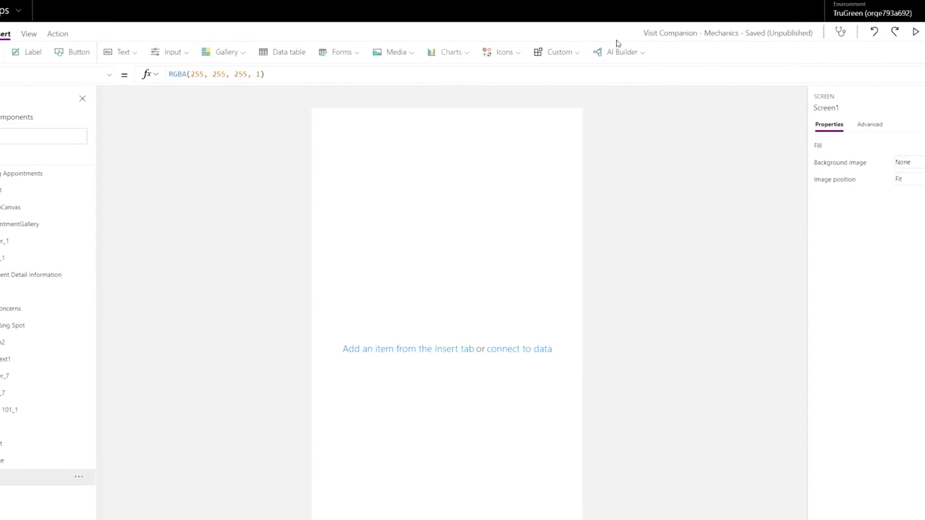
click(609, 52)
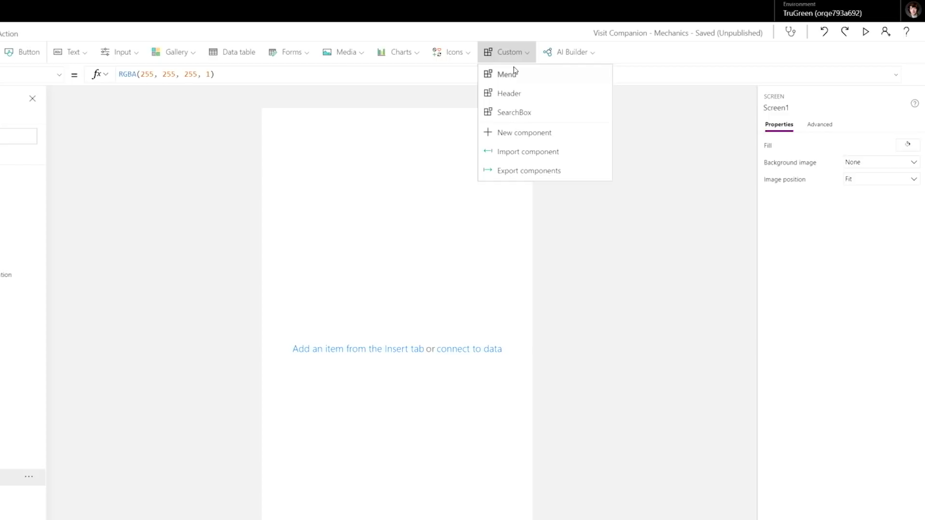
click(520, 92)
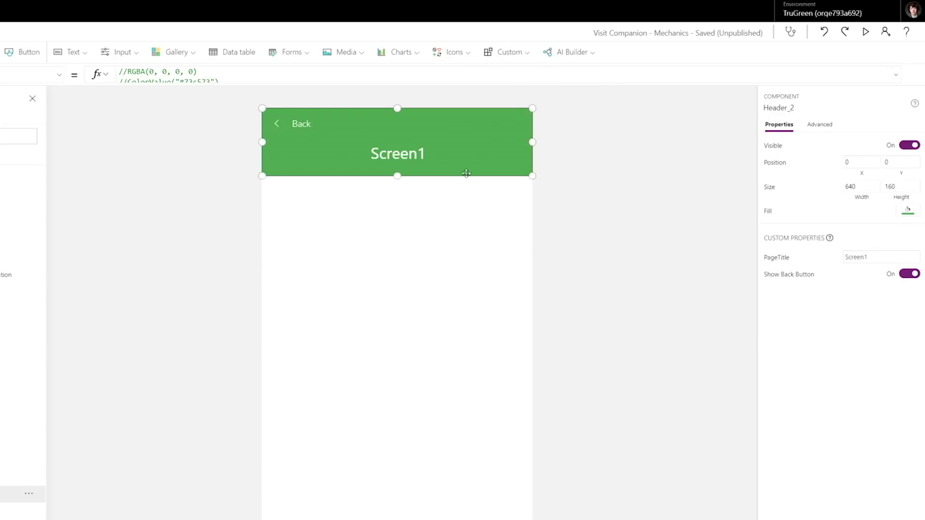
click(407, 296)
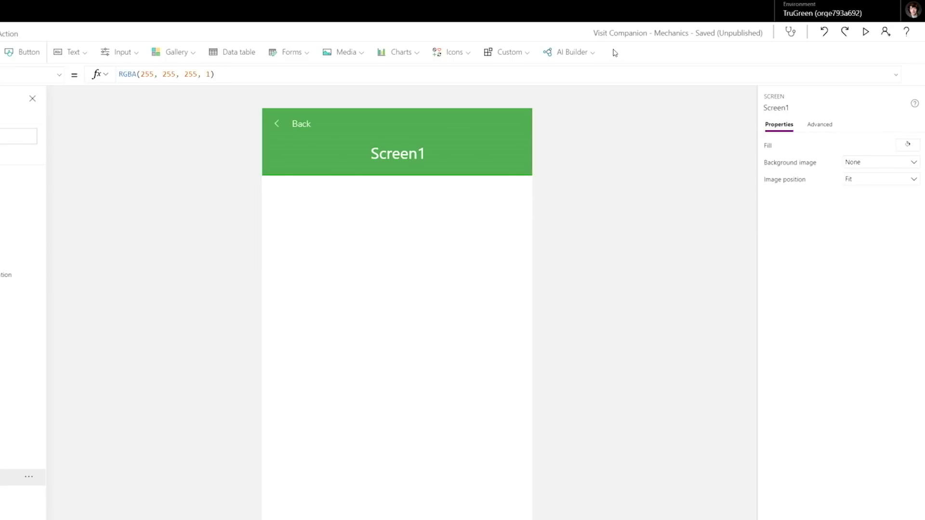
Step: Insert an AI Builder object detector about 600 by 708 below the header and connect it to the Concerns Detection model
click(568, 59)
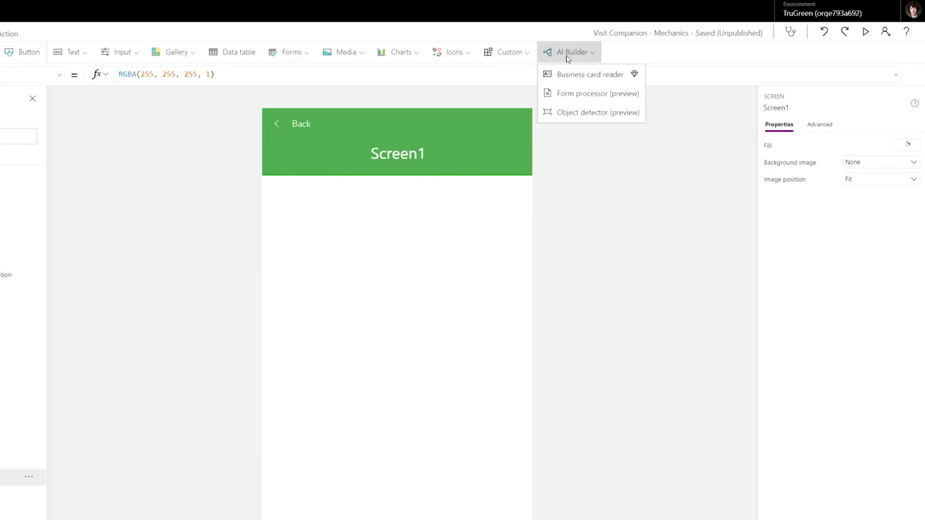
click(581, 114)
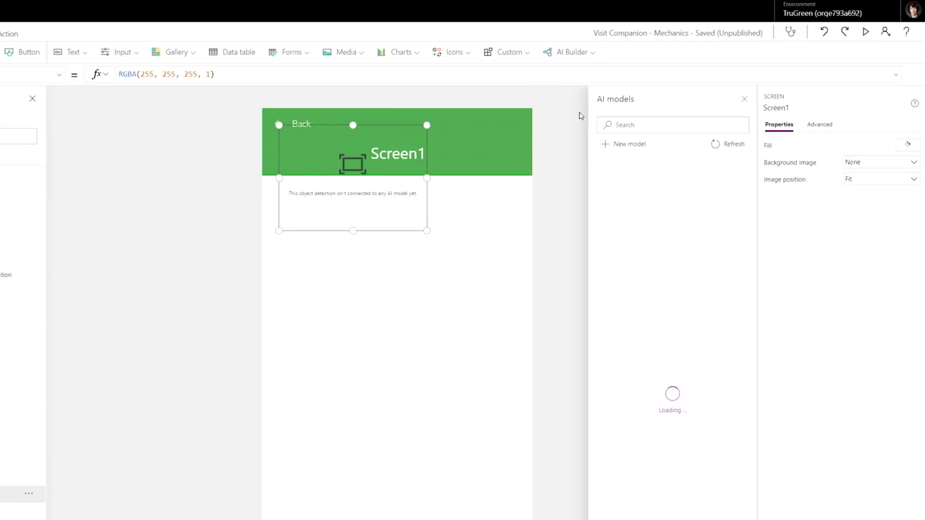
drag(423, 228, 541, 426)
drag(465, 388, 462, 444)
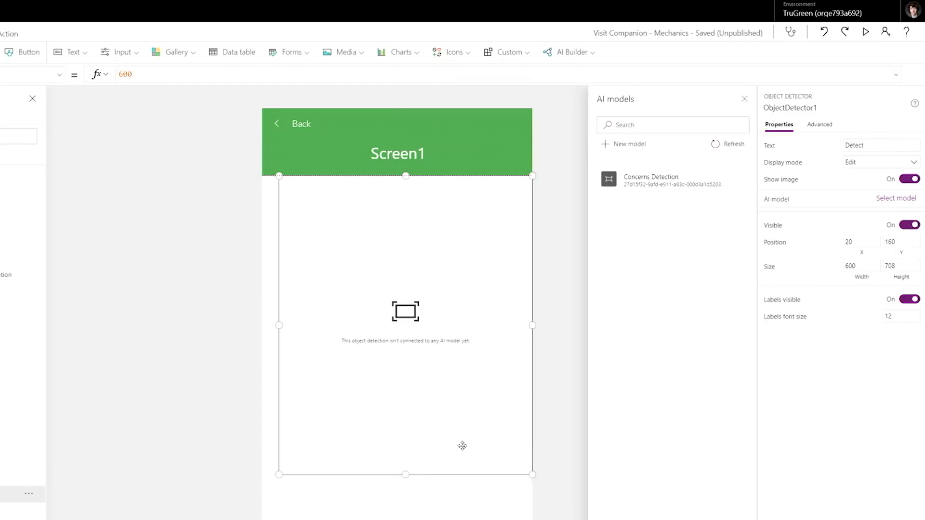
click(650, 187)
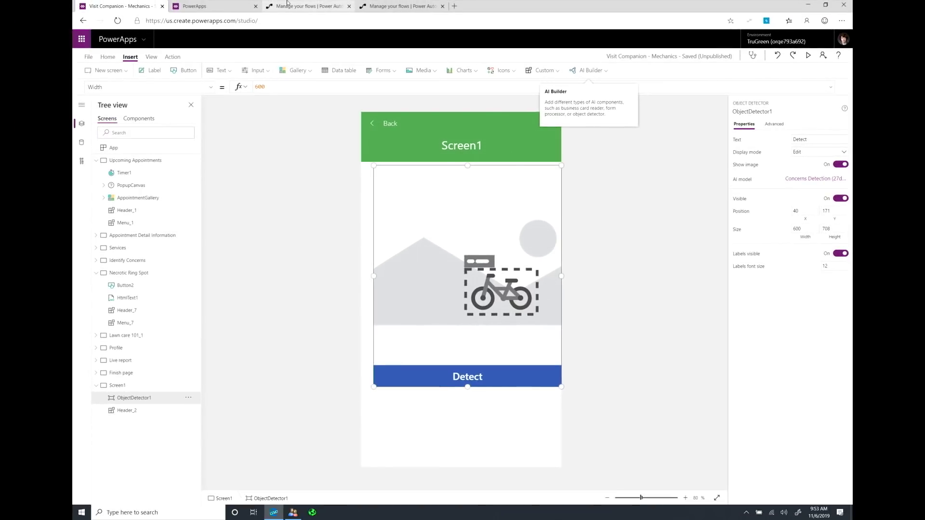
Step: Check the Concerns Detection model's performance page, and widen the object detector on Screen1 to the full 640 screen width
click(197, 4)
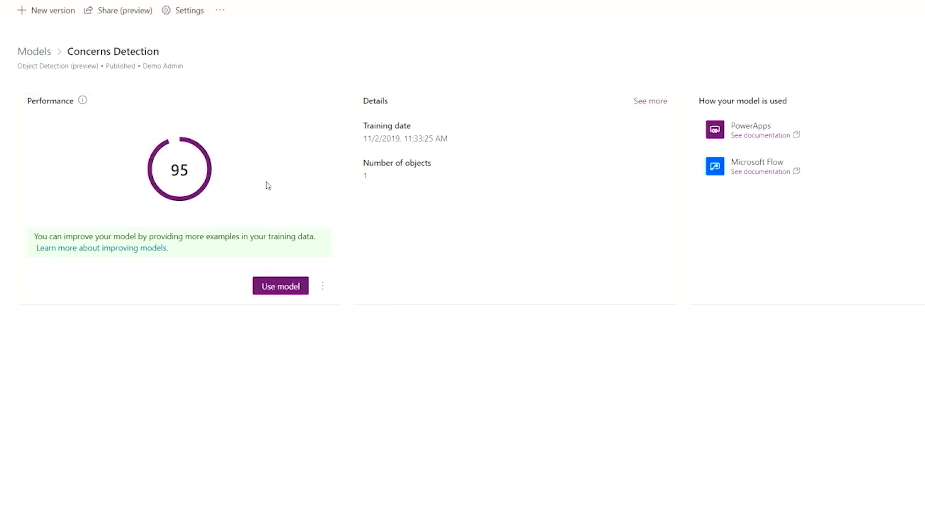
click(110, 5)
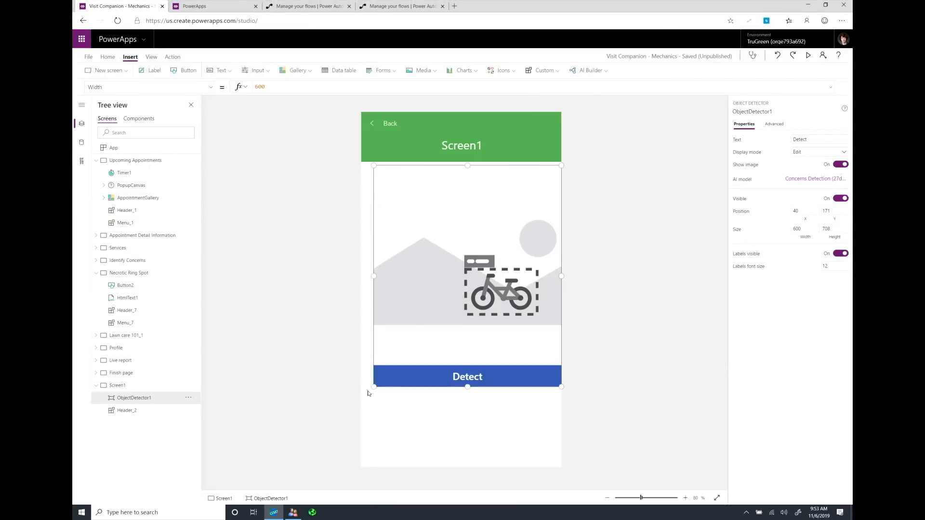
drag(373, 388, 357, 387)
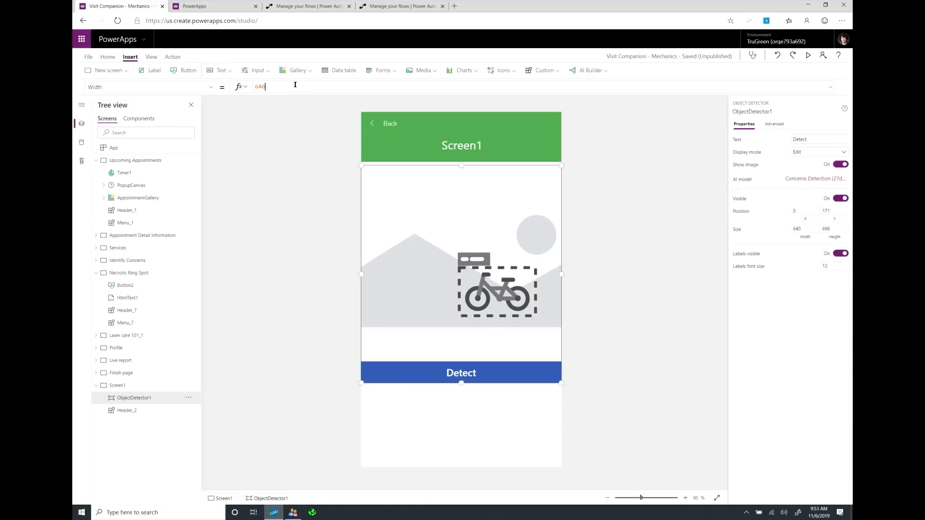
click(415, 452)
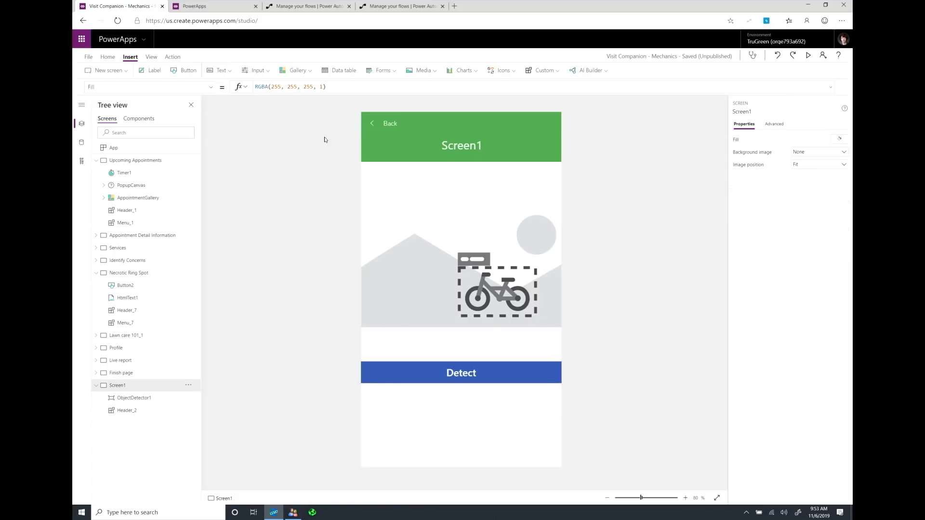
Step: Insert a gallery on Screen1 and connect it to the Contacts data source
click(296, 72)
click(296, 73)
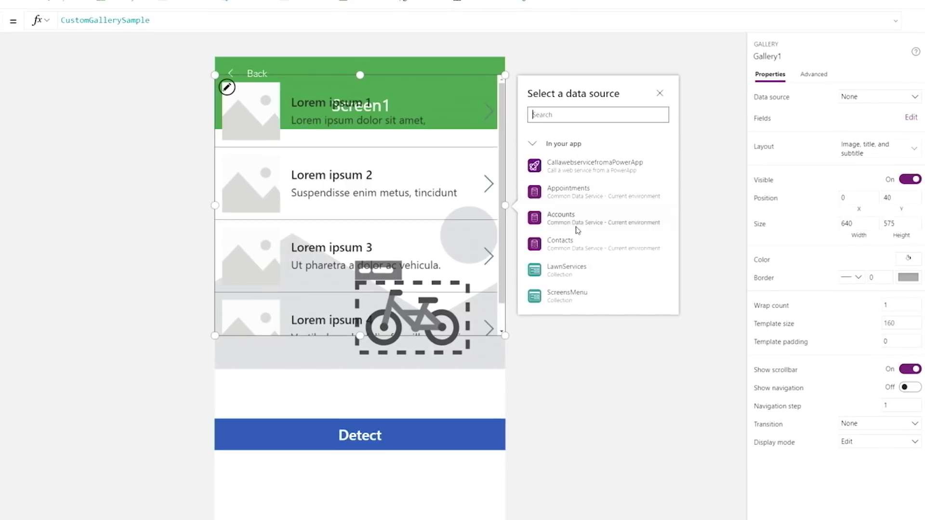
mouse_move(610, 240)
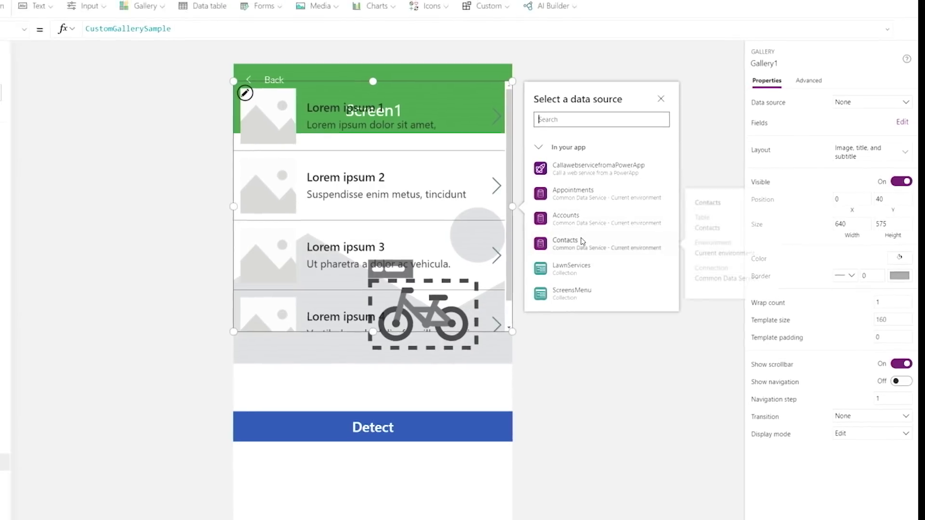
click(566, 241)
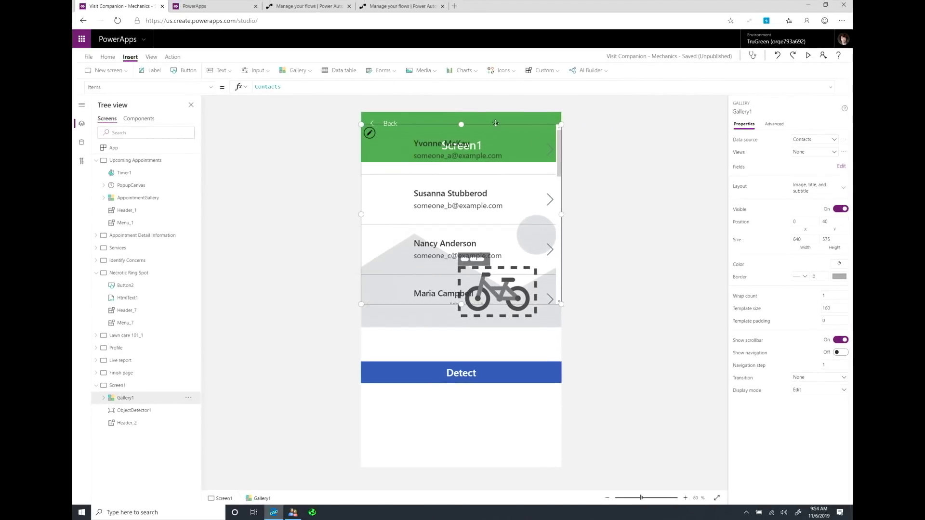
Step: Fit the contacts gallery into the space below the Detect button, about 269 high, and give it the Title and subtitle layout
drag(495, 124, 461, 384)
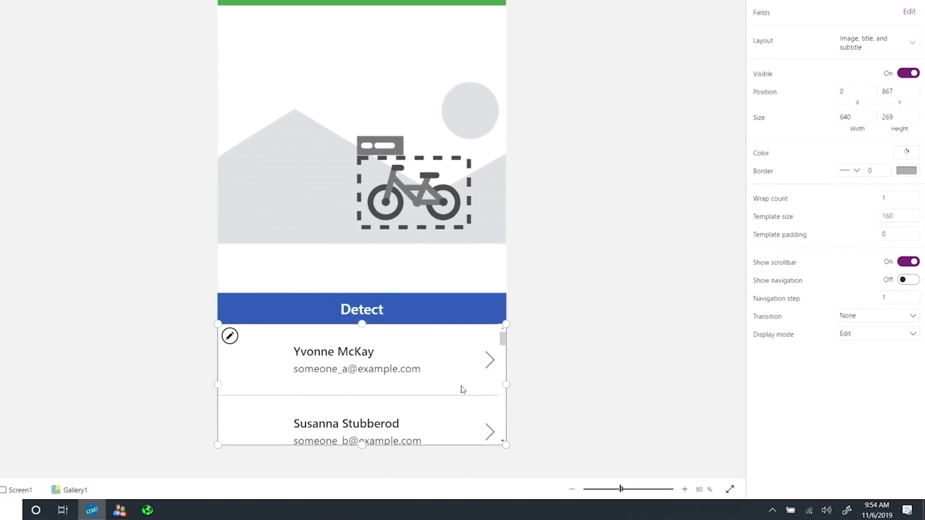
scroll(461, 388, down, 6)
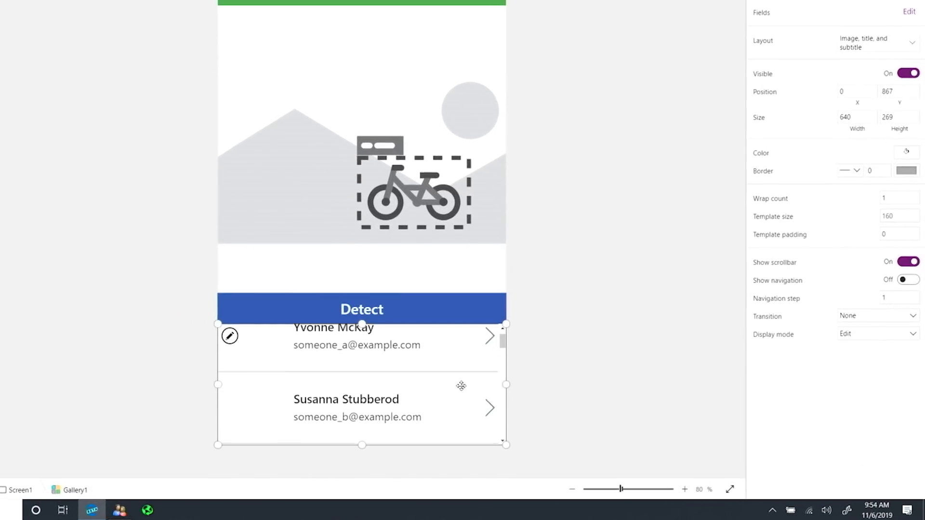
click(866, 43)
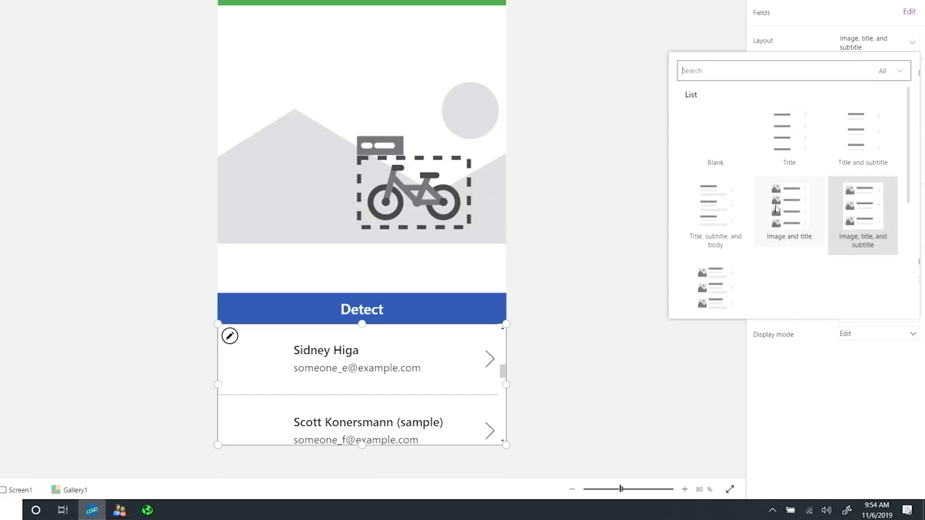
click(844, 153)
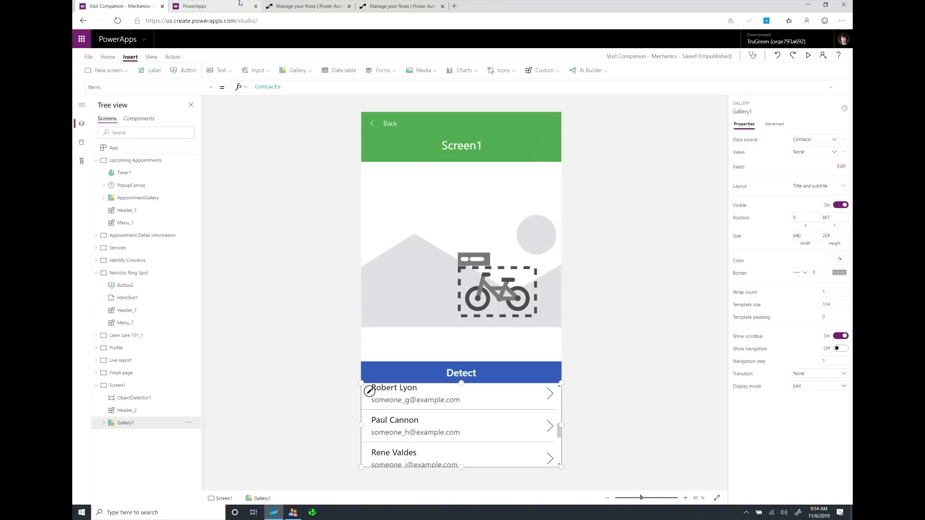
Step: Switch to Power Automate, edit the Test RPA recording flow and launch the recorder from its Record UI actions step
click(308, 6)
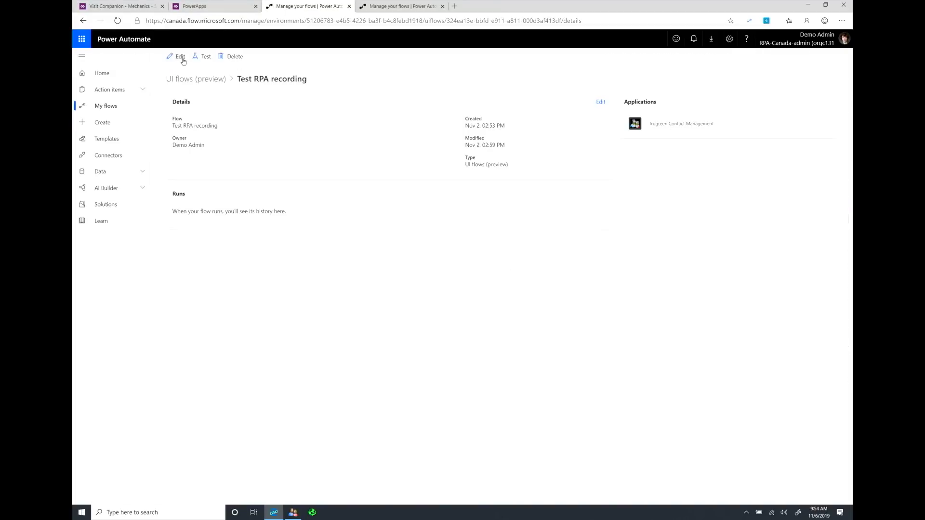
click(181, 57)
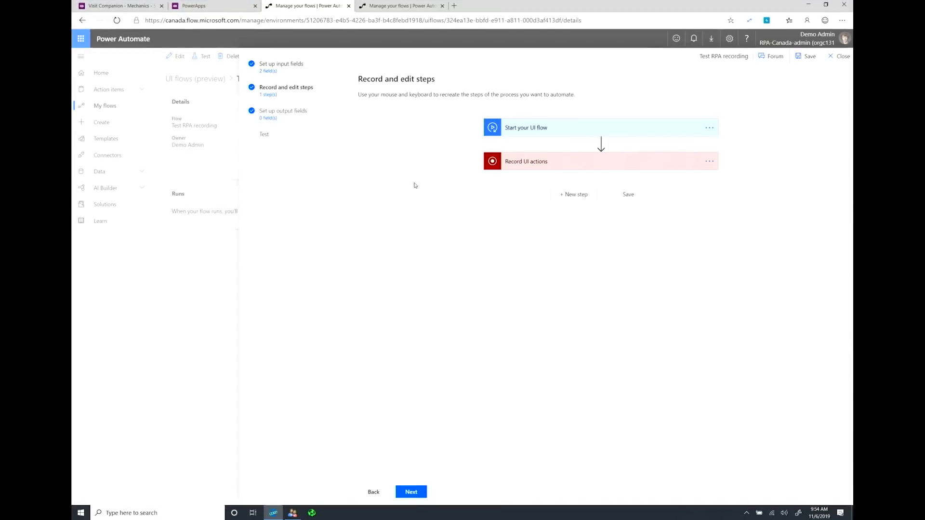
click(493, 155)
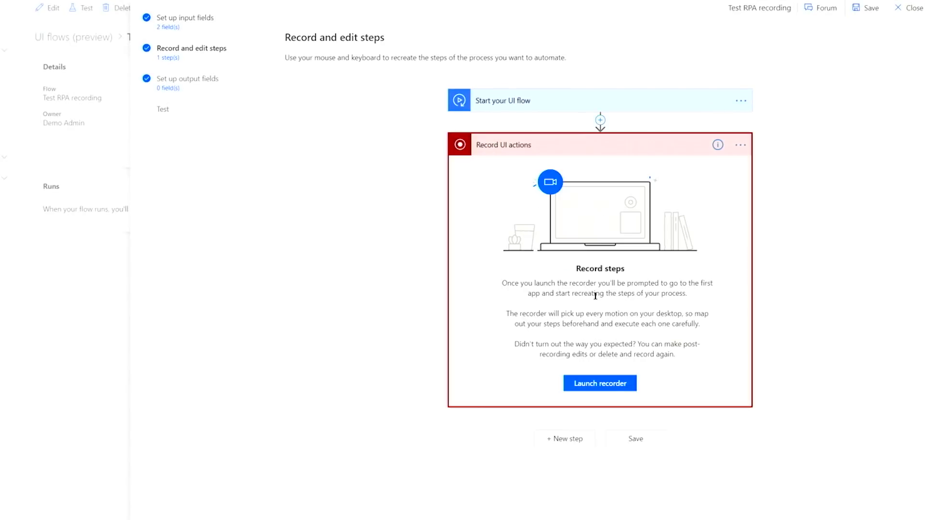
click(604, 388)
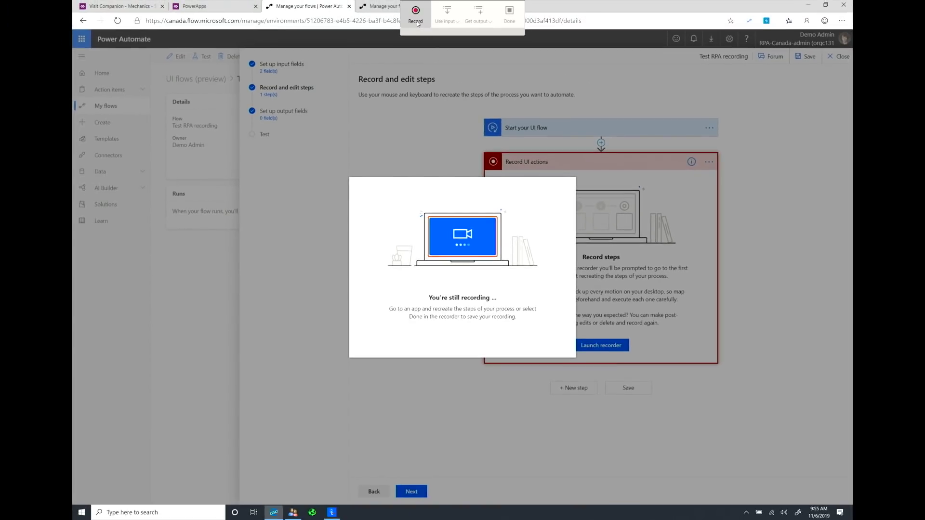
Step: Start recording and open a new Trugreen Contact Management window
click(292, 516)
right_click(292, 517)
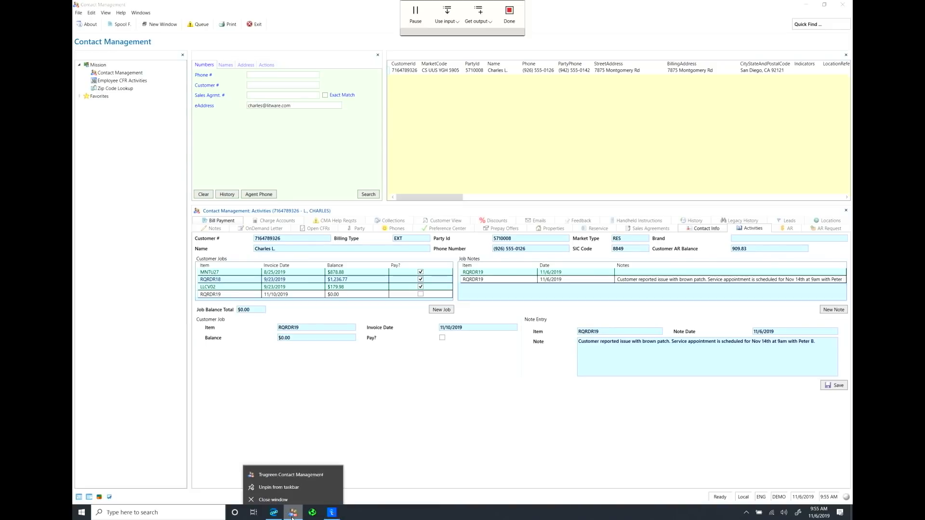
click(282, 472)
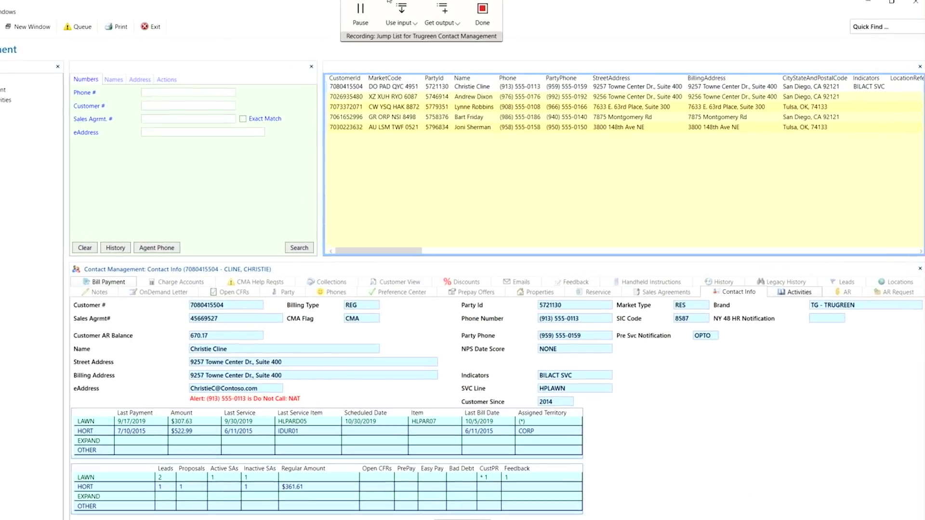
Step: Use the flow's email input in the eAddress search field and run the customer search
click(439, 15)
click(447, 99)
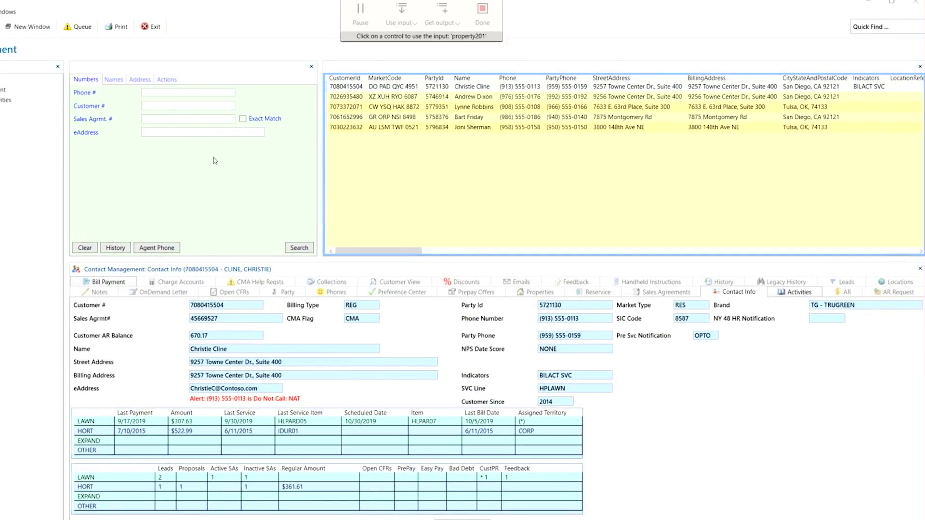
click(188, 136)
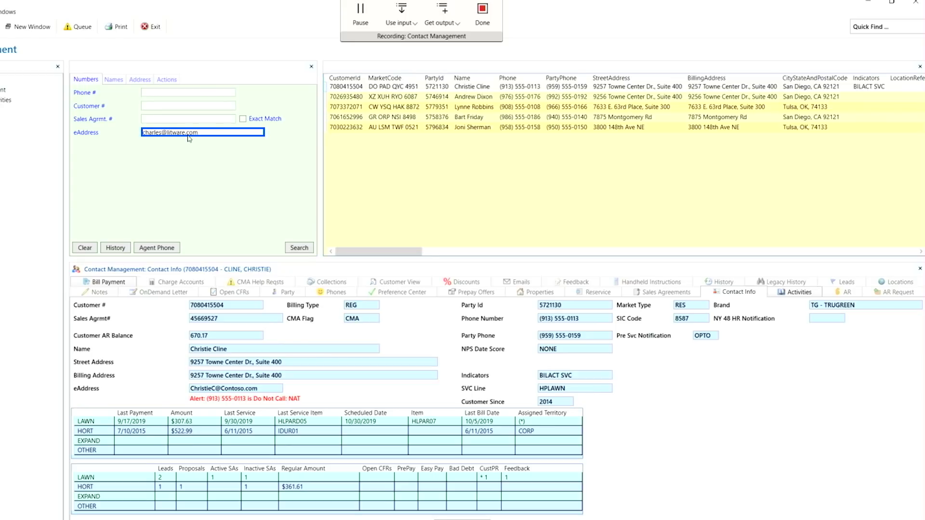
click(292, 250)
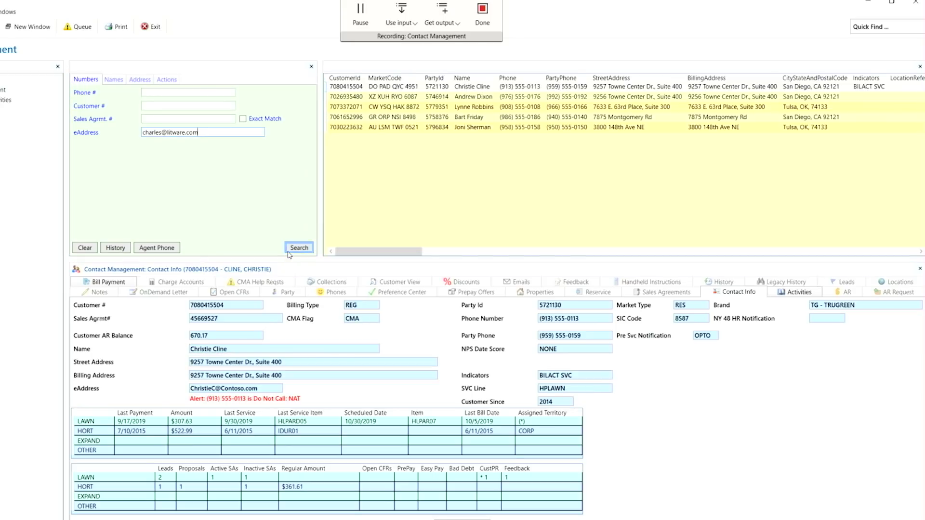
click(290, 248)
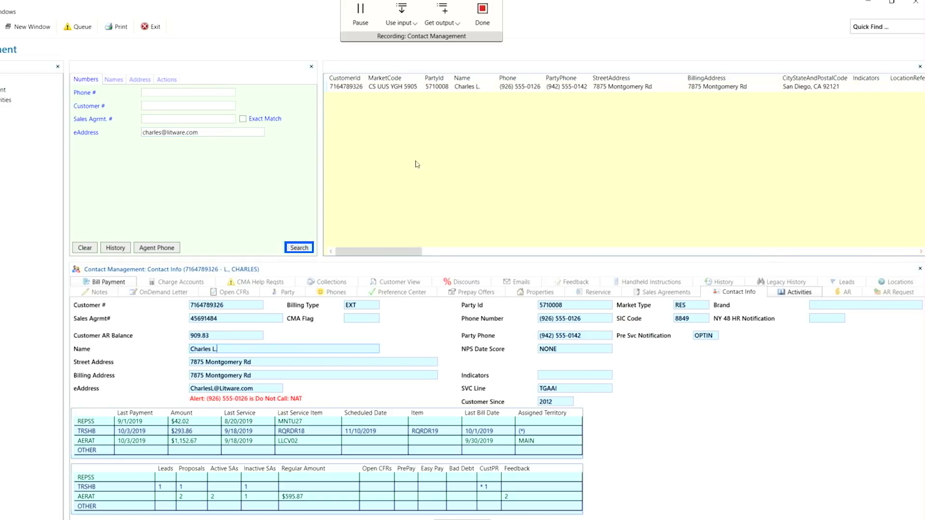
Step: In the customer's Activities, select the RQRDR19 job, use the flow's notes input as its Note, and save
click(773, 295)
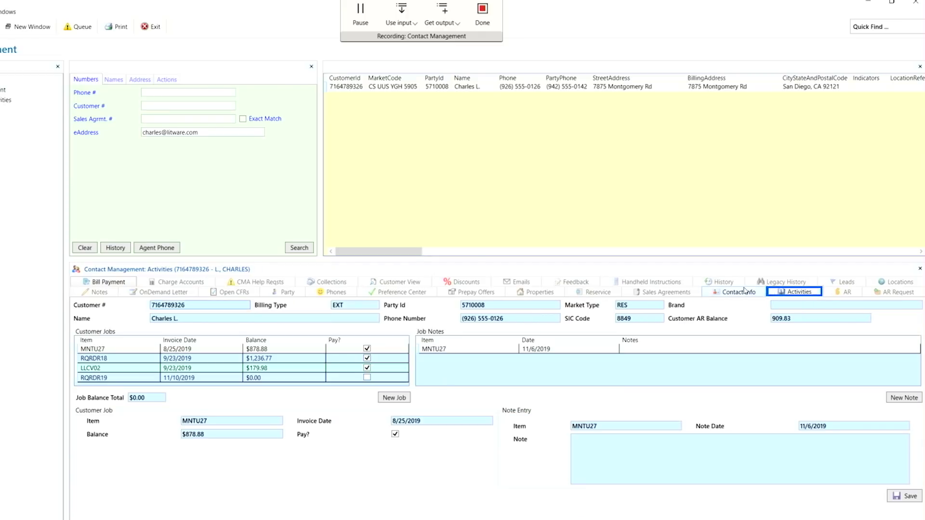
click(400, 17)
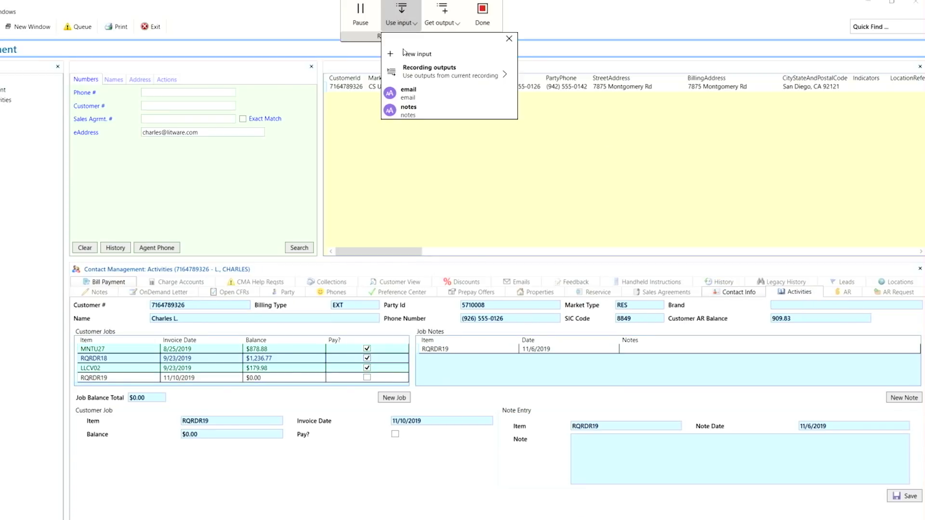
click(427, 113)
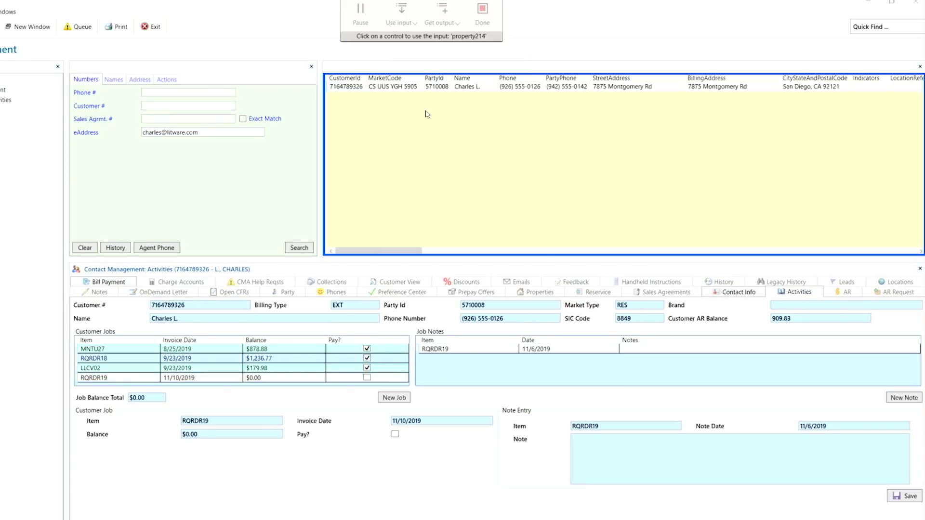
click(636, 455)
click(890, 497)
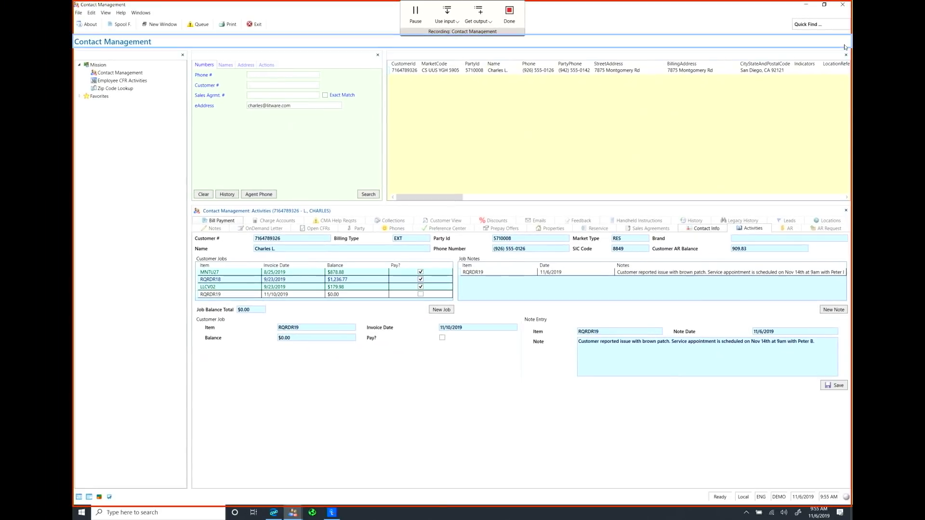
Step: Finish the recording and minimize the Contact Management window to return to Power Automate
click(505, 27)
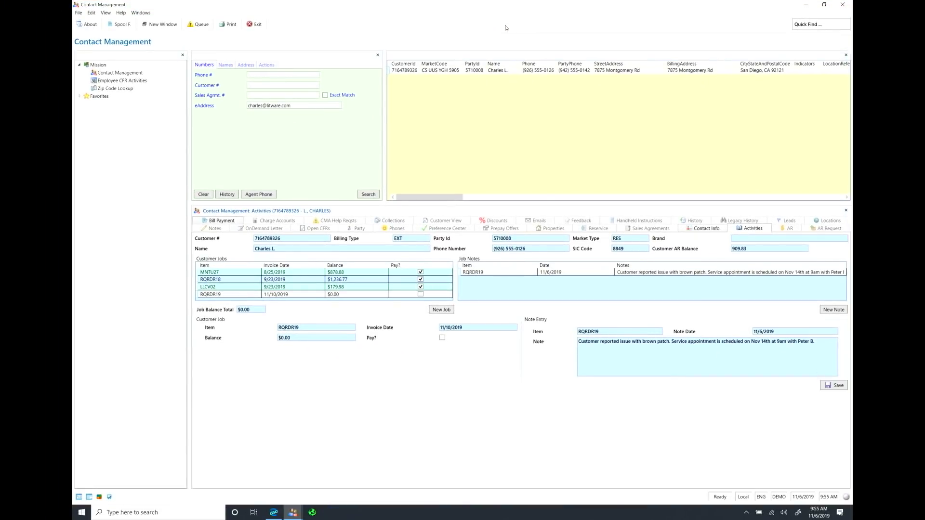
click(806, 3)
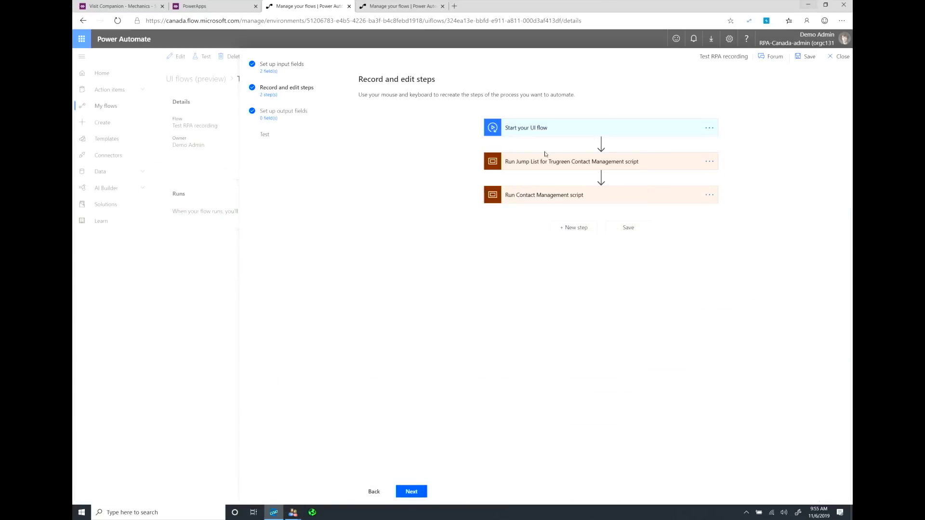
Step: Expand the recorded Contact Management script and examine its LeftClick 2, PostElementText 1, PostElementText 2 and LeftClick 6 actions
click(543, 195)
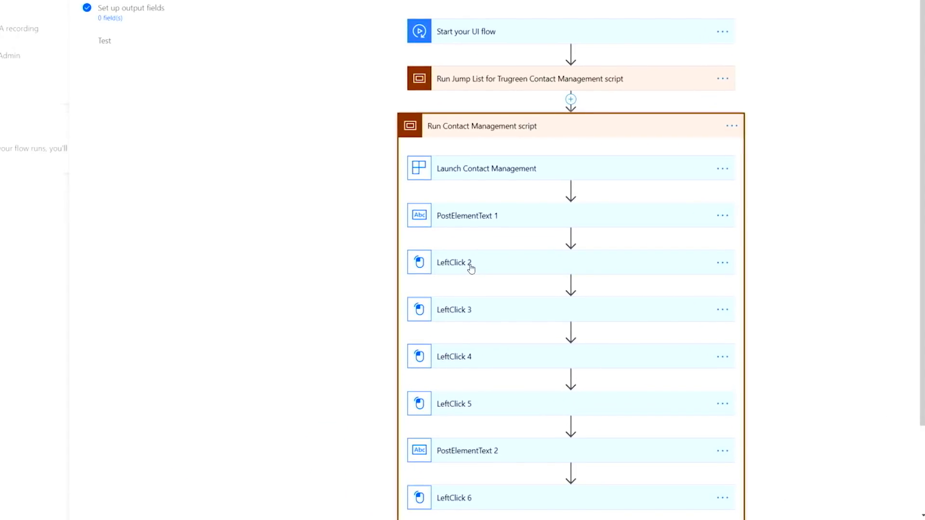
click(471, 269)
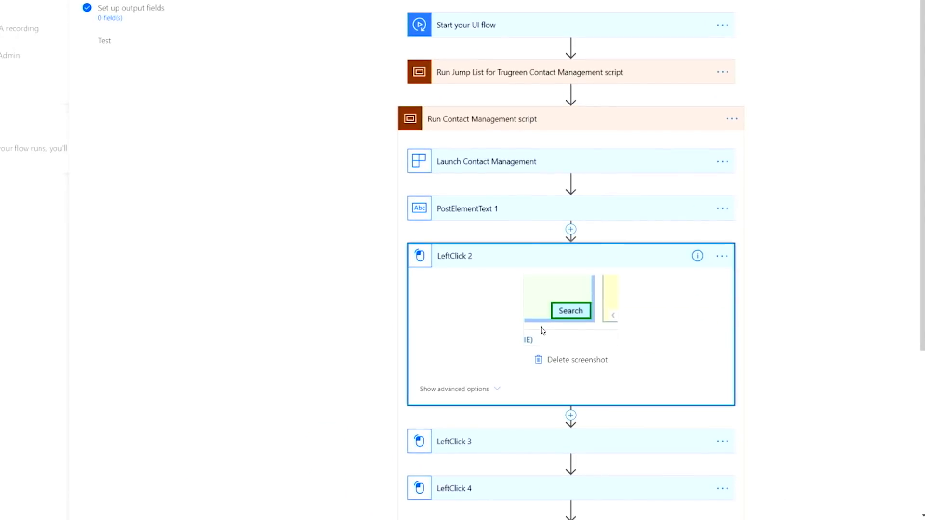
click(524, 217)
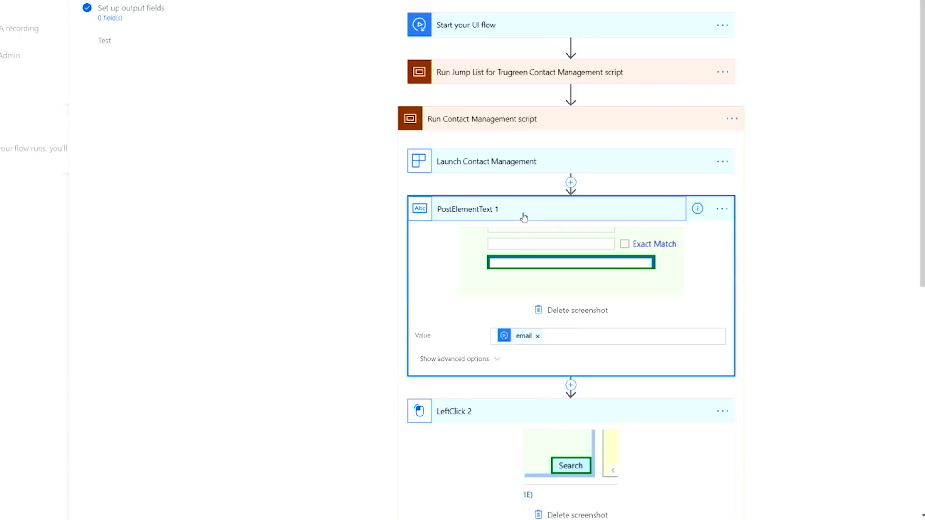
scroll(524, 217, down, 8)
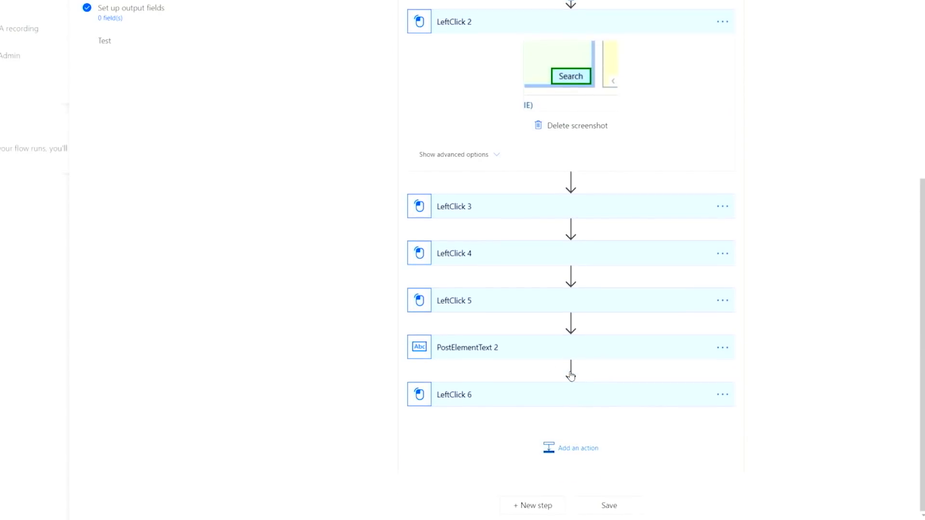
click(492, 347)
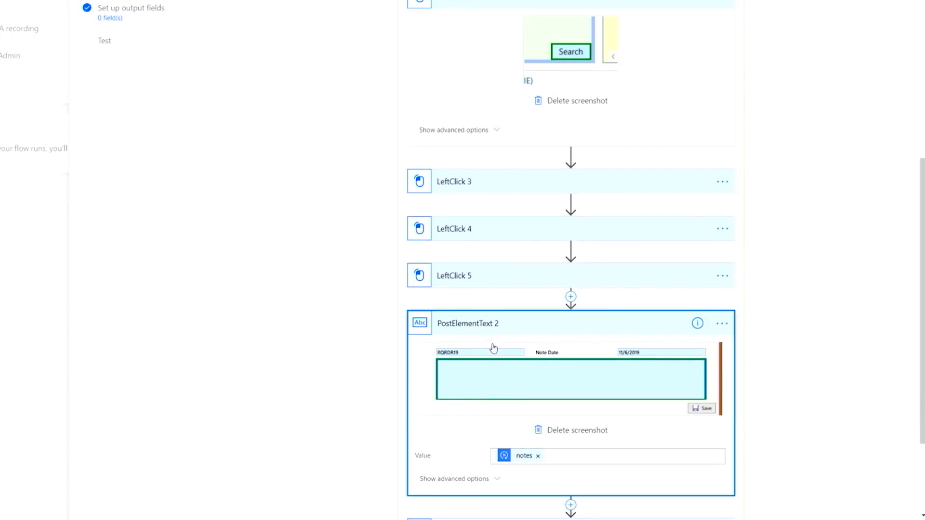
scroll(493, 347, down, 2)
click(476, 448)
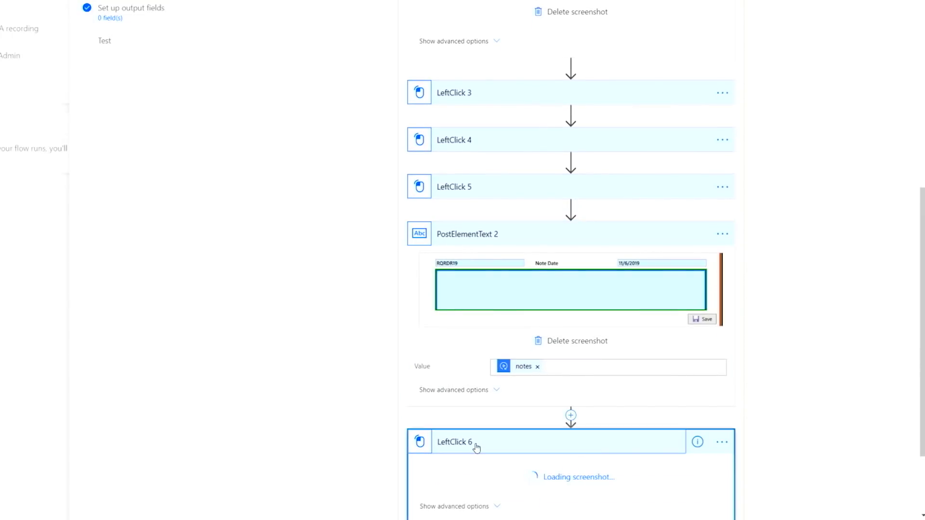